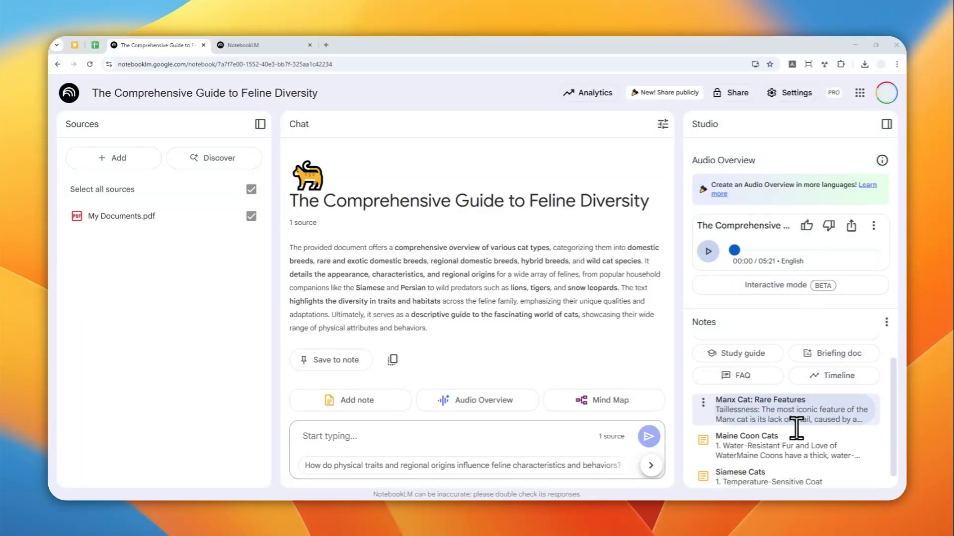
scroll(795, 418, down, 2)
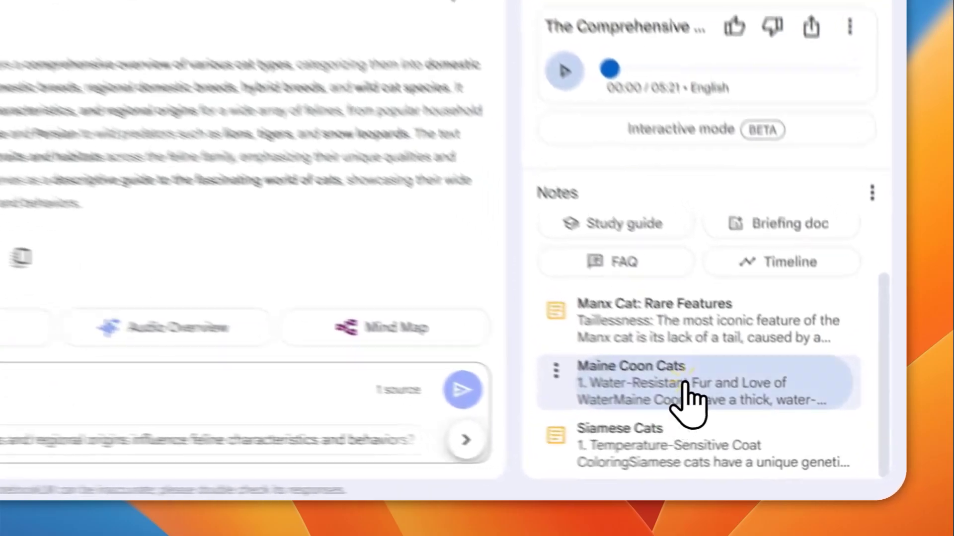
Step: Review the Maine Coon and Manx cat notes, then start a new notebook from Dog Types.pdf
click(692, 399)
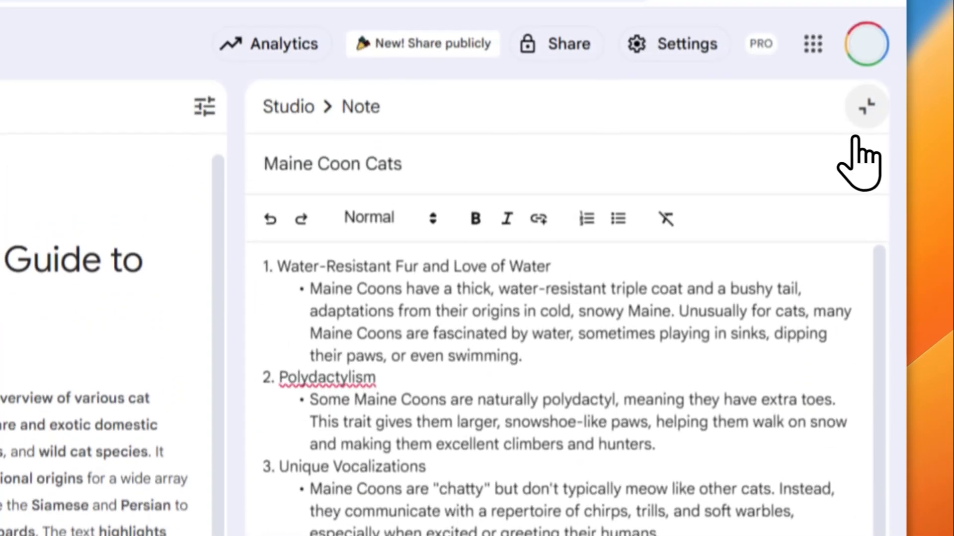
click(864, 104)
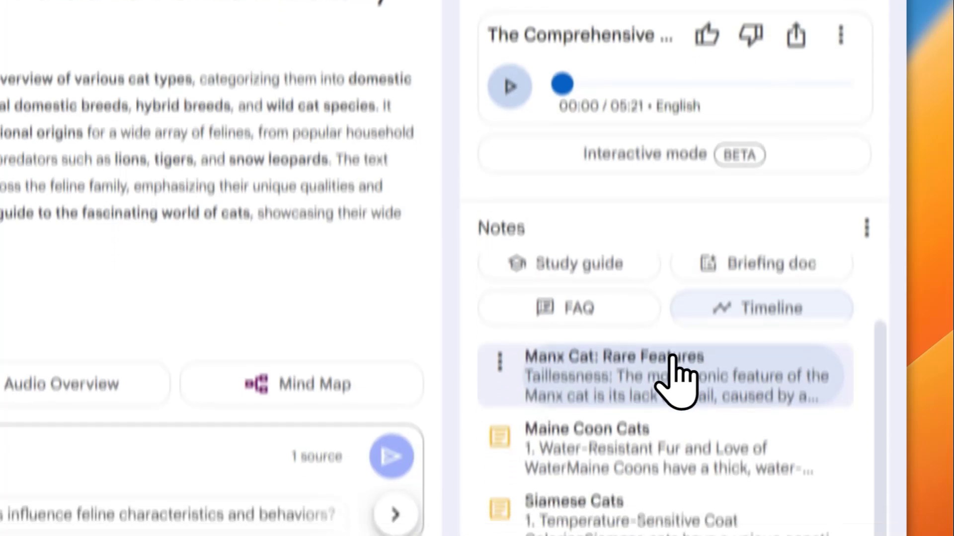
click(671, 366)
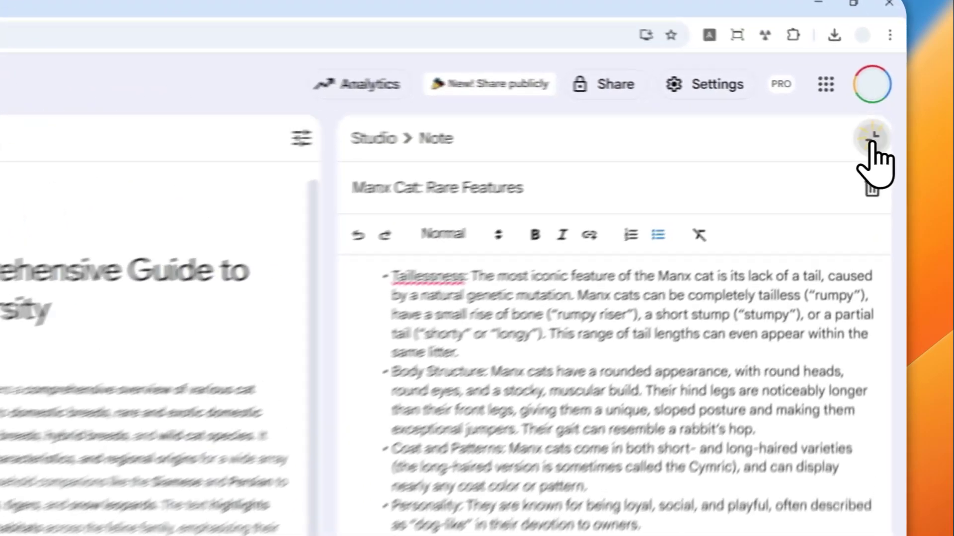
click(887, 124)
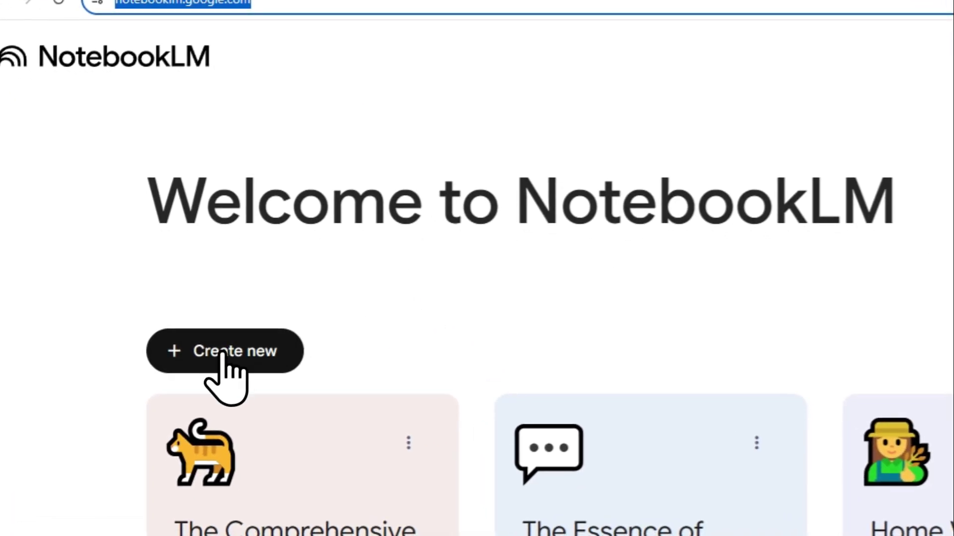
click(227, 365)
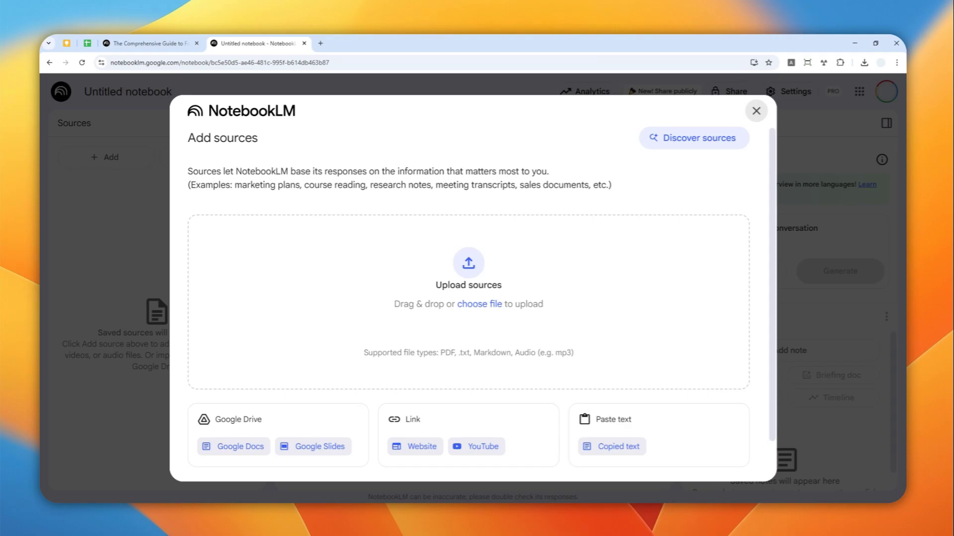
drag(750, 273, 435, 298)
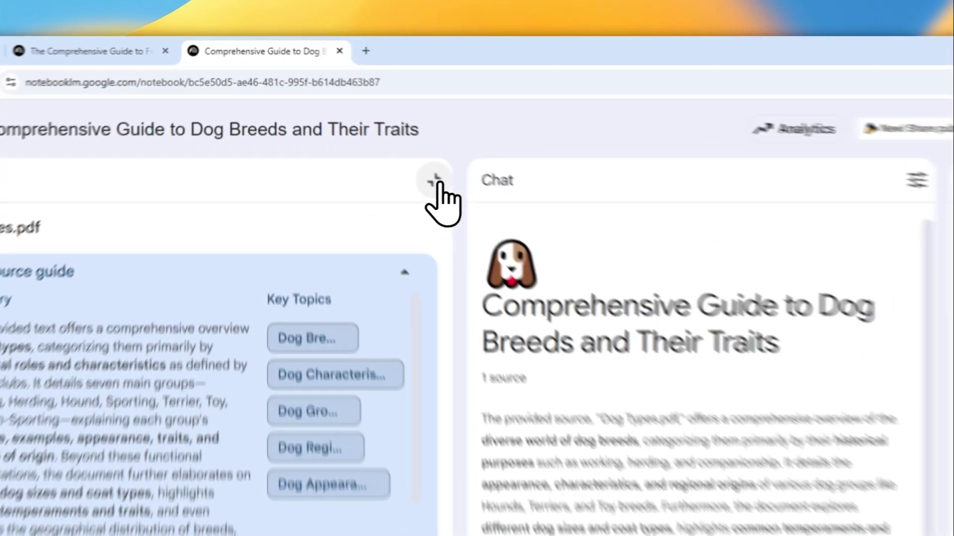
Step: Add a blank note retitled 'dog breeds for tiny apartment' and put the cursor in its body
click(368, 126)
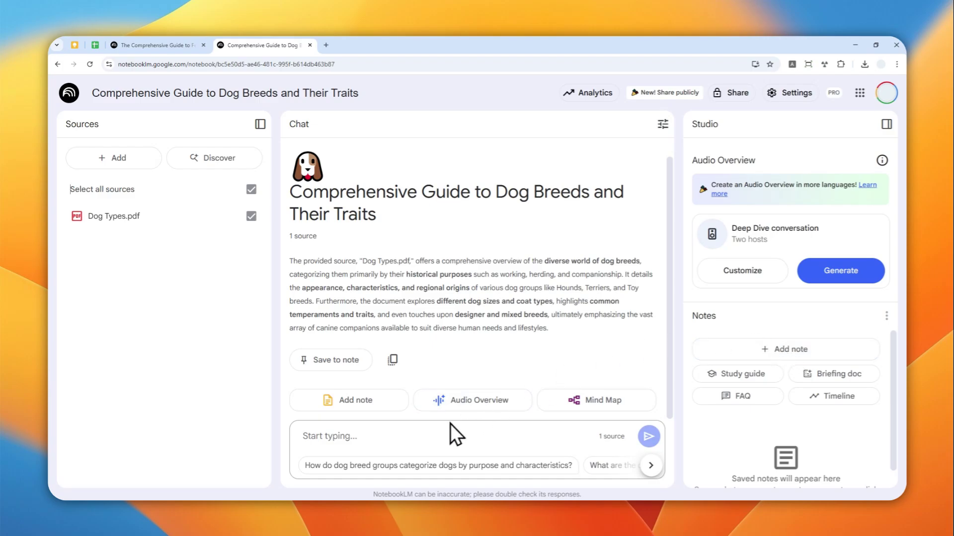
click(765, 363)
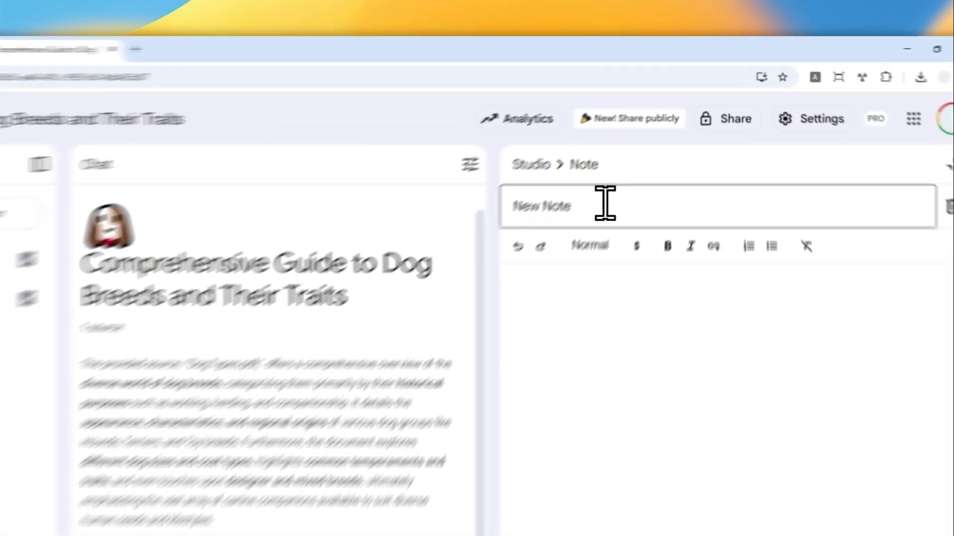
double_click(604, 153)
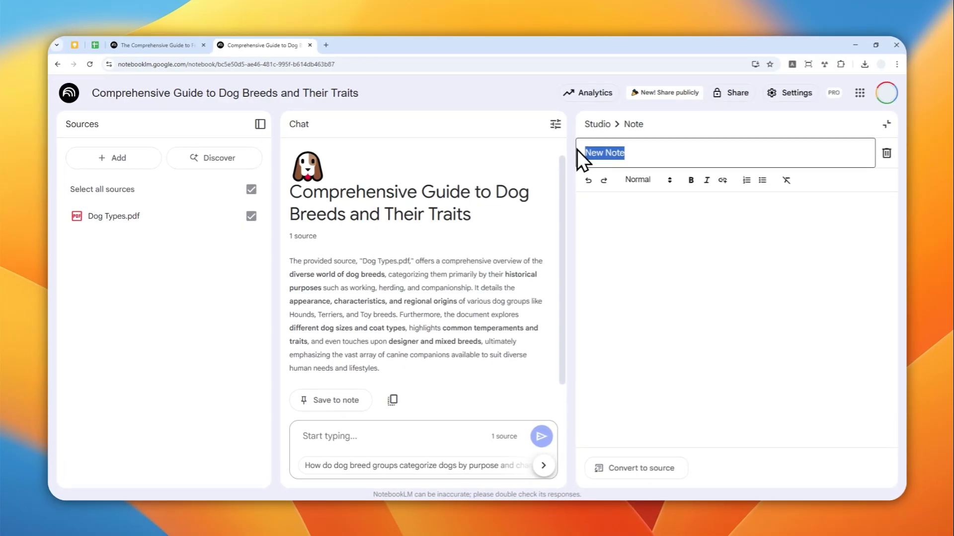
text(dog bre)
text(eds for t)
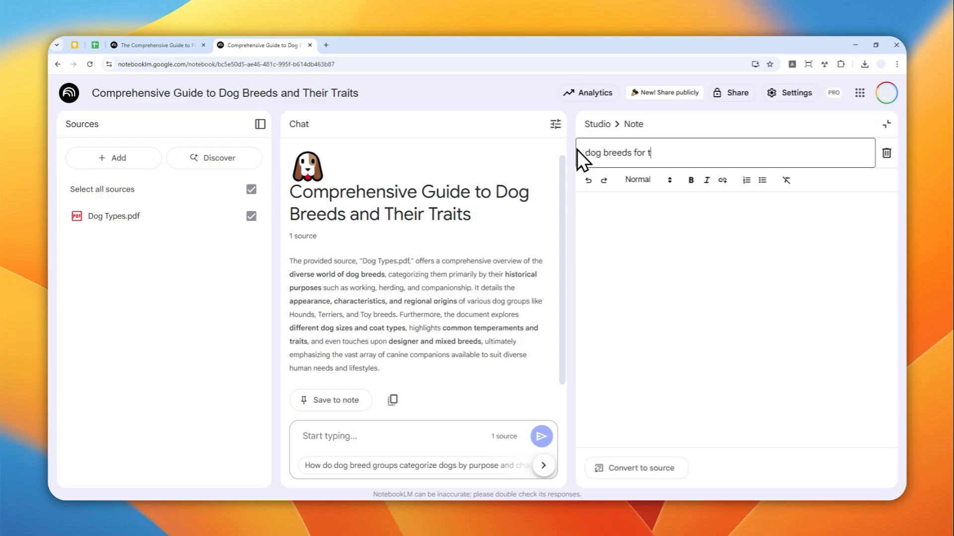
text(iny apartment)
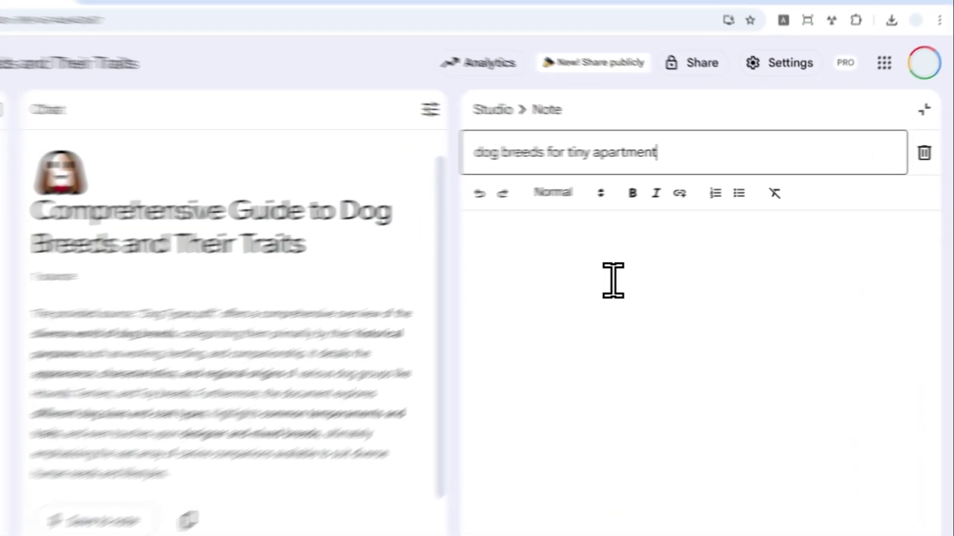
click(674, 251)
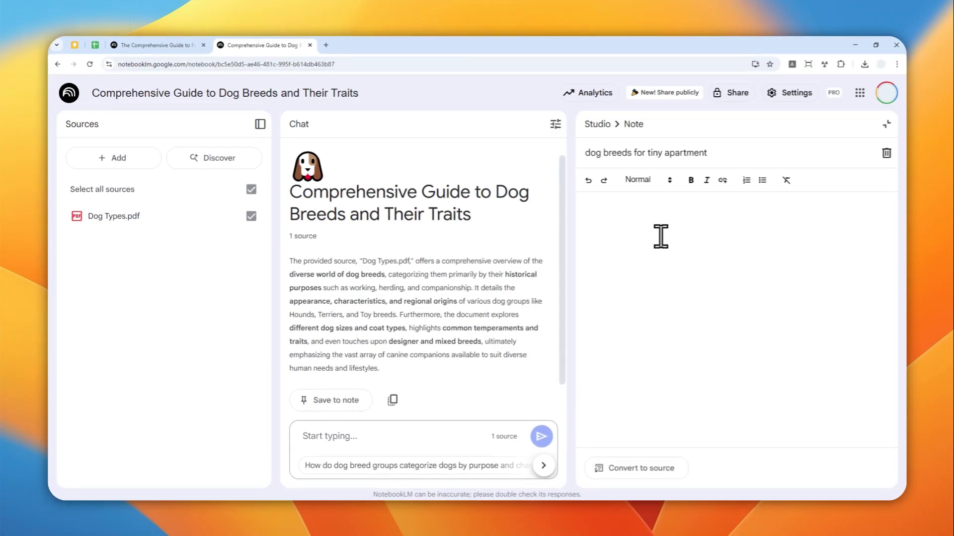
Step: Check the text style options and focus the tiny-apartment note body for the breed list
click(637, 180)
click(637, 180)
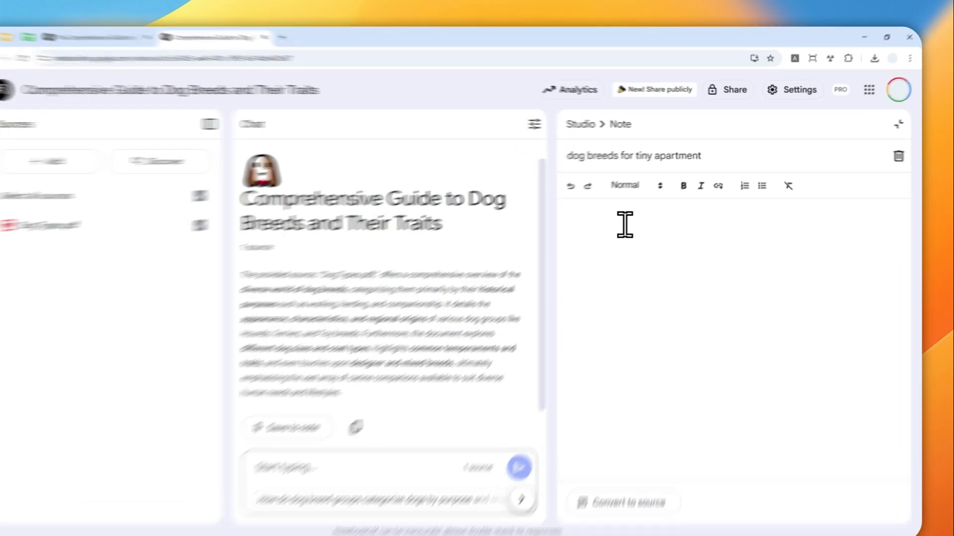
click(639, 215)
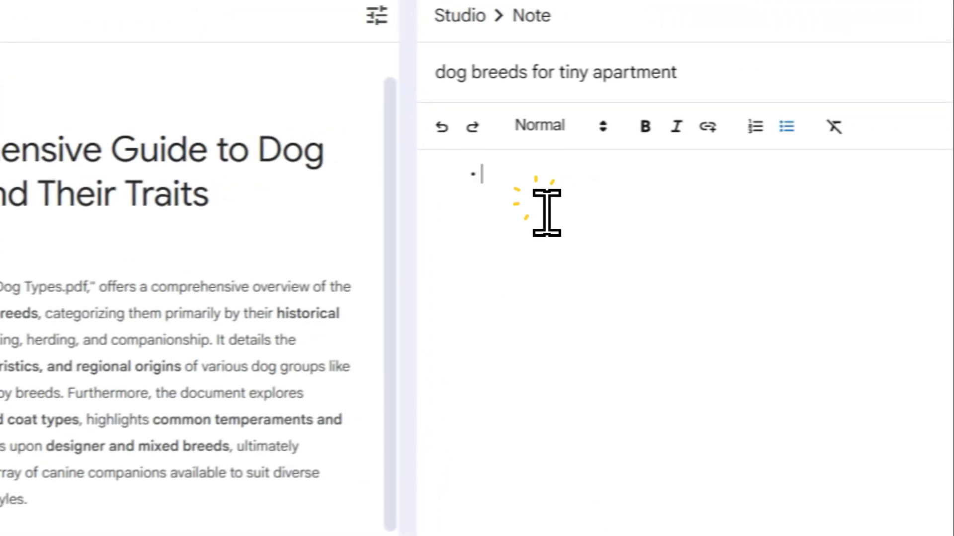
text(French Bulldog)
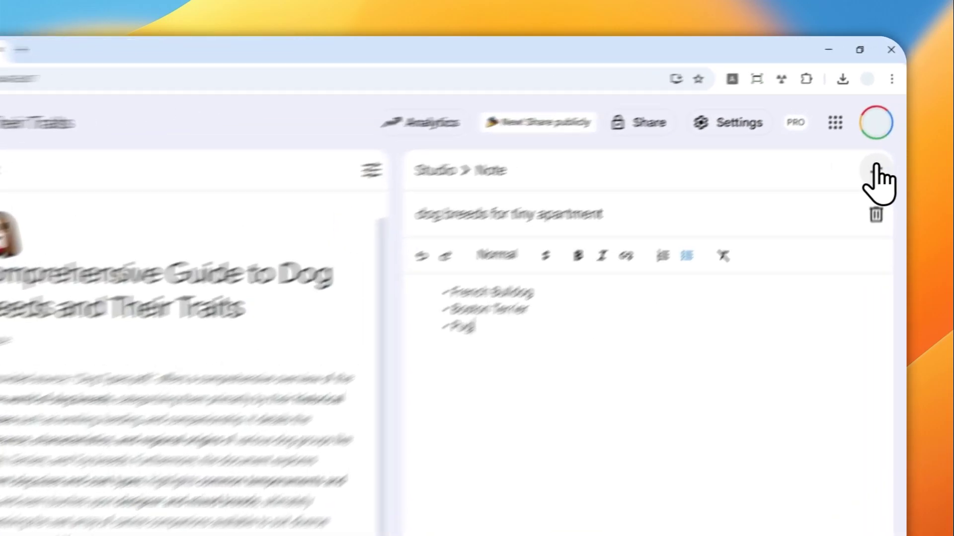
Step: Create a second note titled 'Quite dog breeds' and start its bulleted list of breeds
click(887, 124)
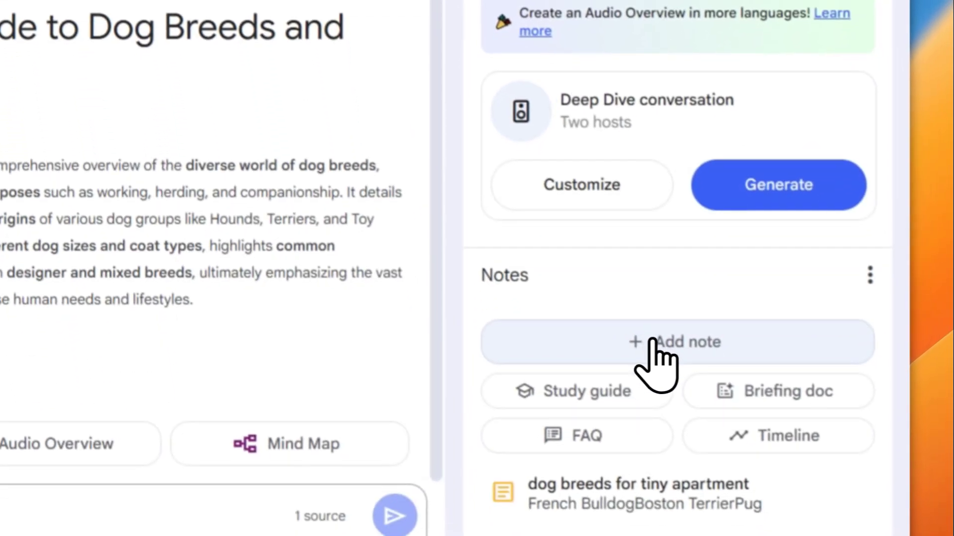
click(659, 328)
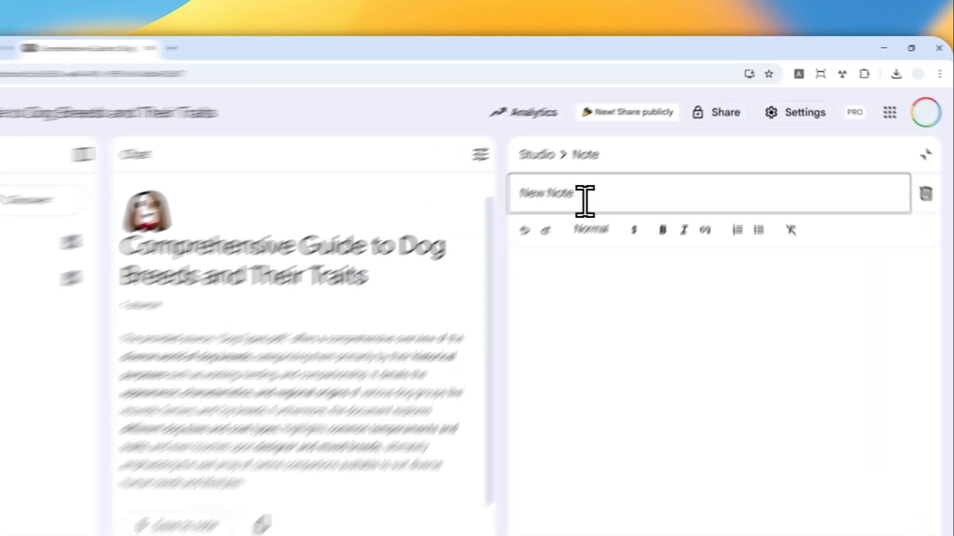
click(671, 154)
click(537, 277)
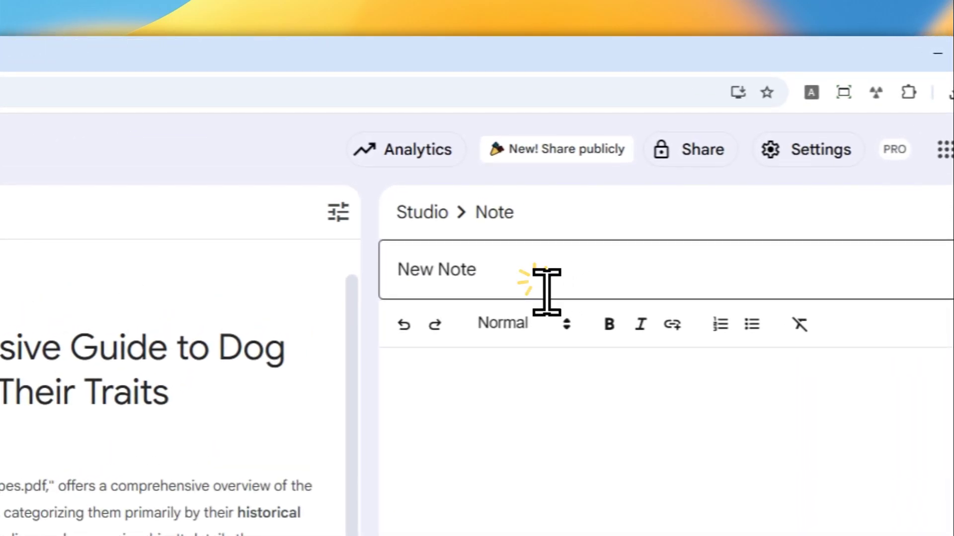
text(Quit)
text(e)
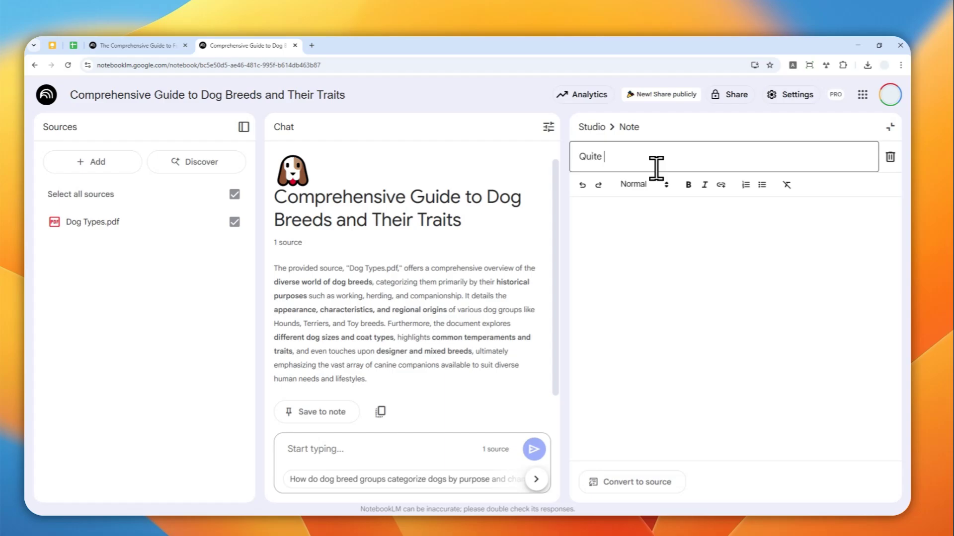
text( dog breeds)
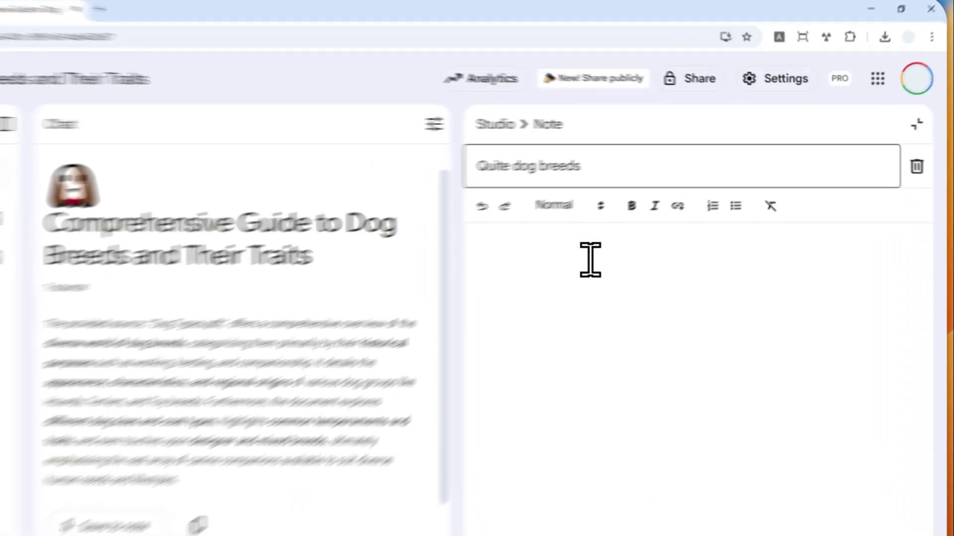
click(656, 216)
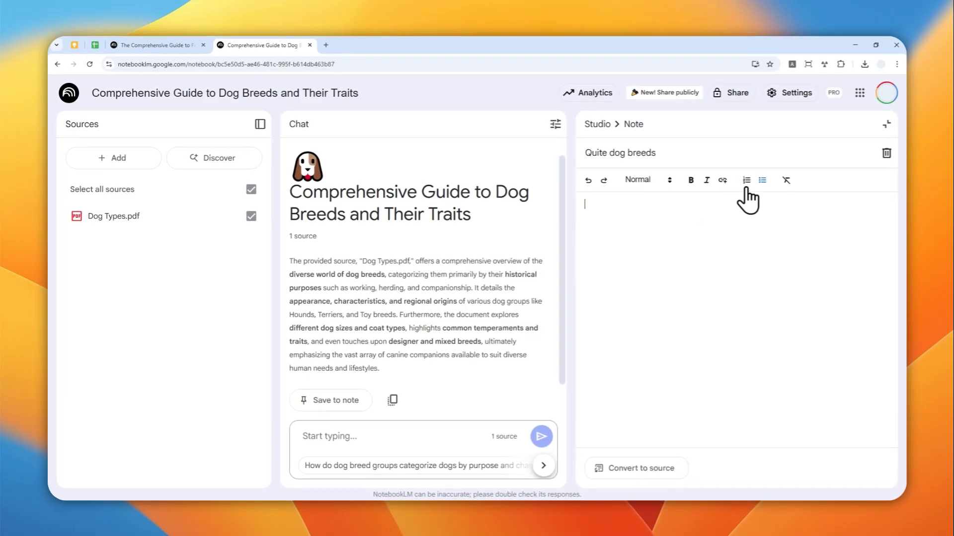
click(762, 179)
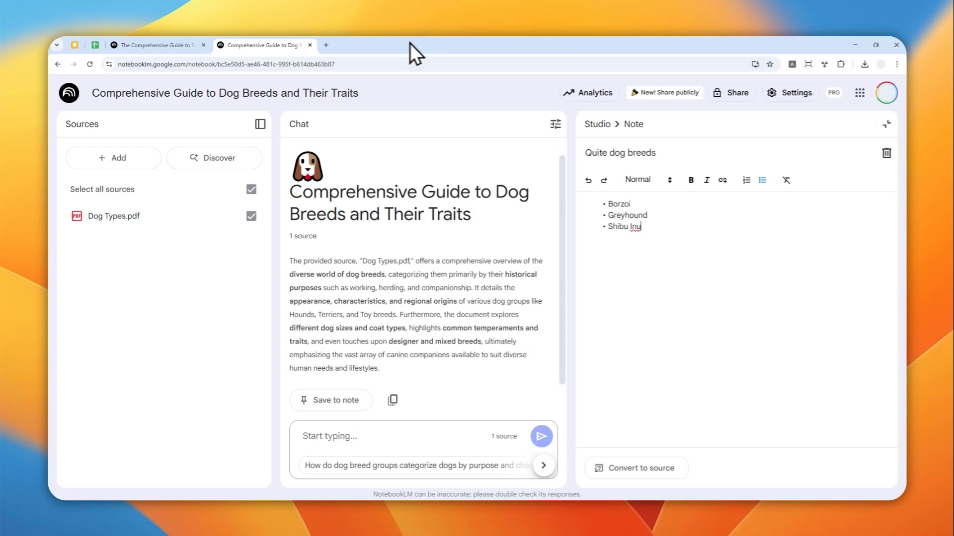
Step: Convert the Quite dog breeds note into a source and open that source's options menu
click(887, 125)
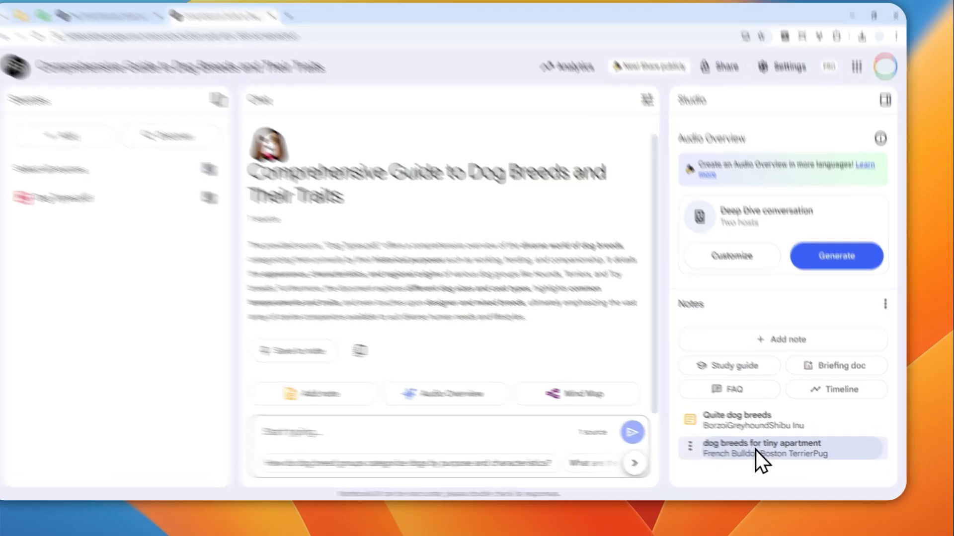
click(756, 450)
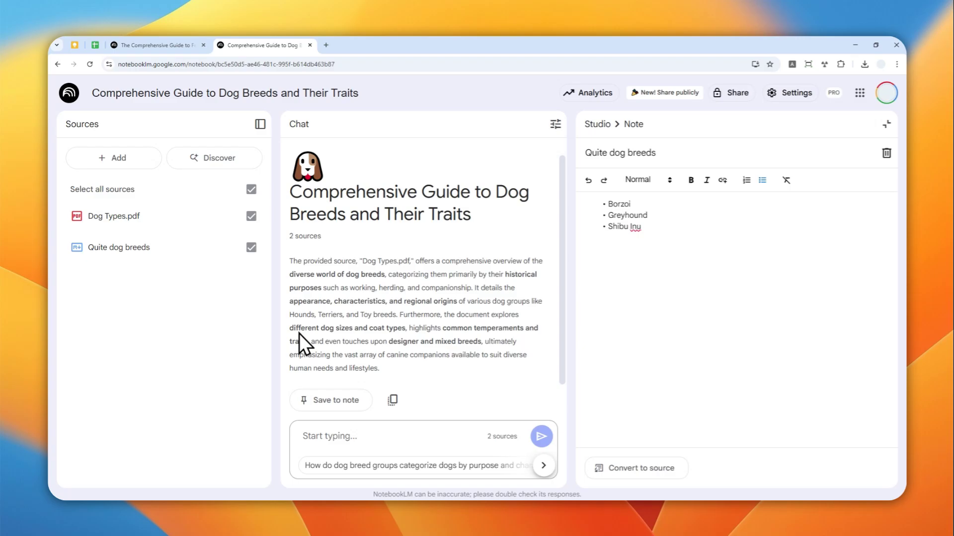
mouse_move(164, 247)
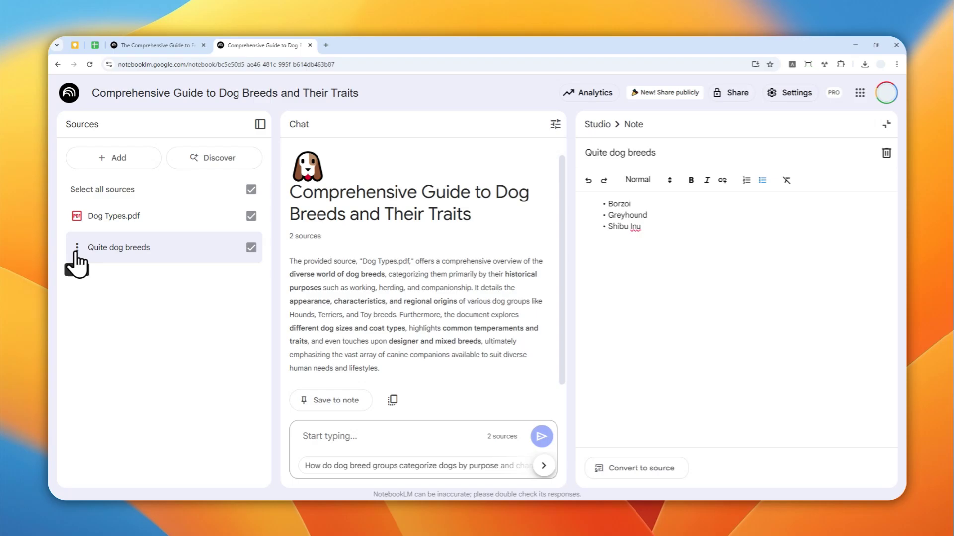
click(77, 248)
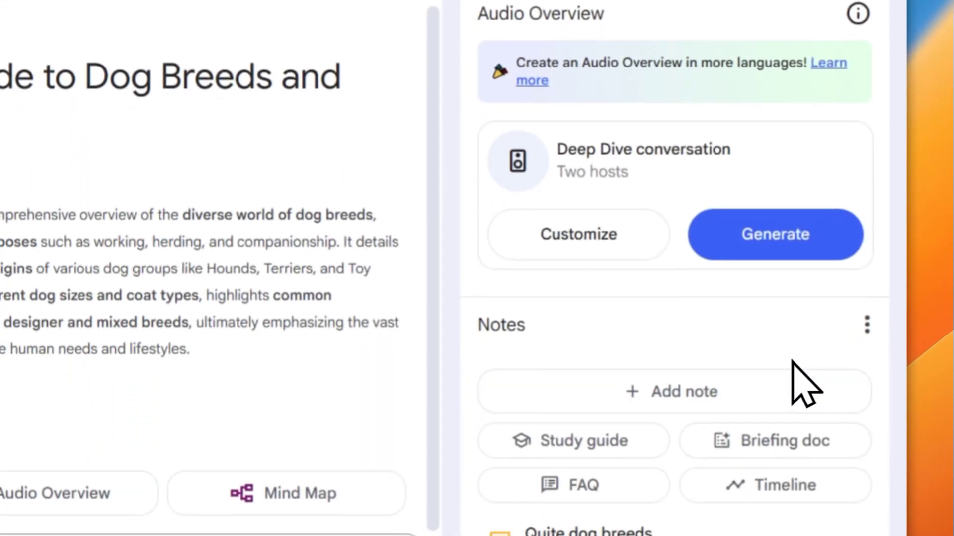
Step: Convert all notes into one 'All notes 6/19/2025' source and view it
click(865, 309)
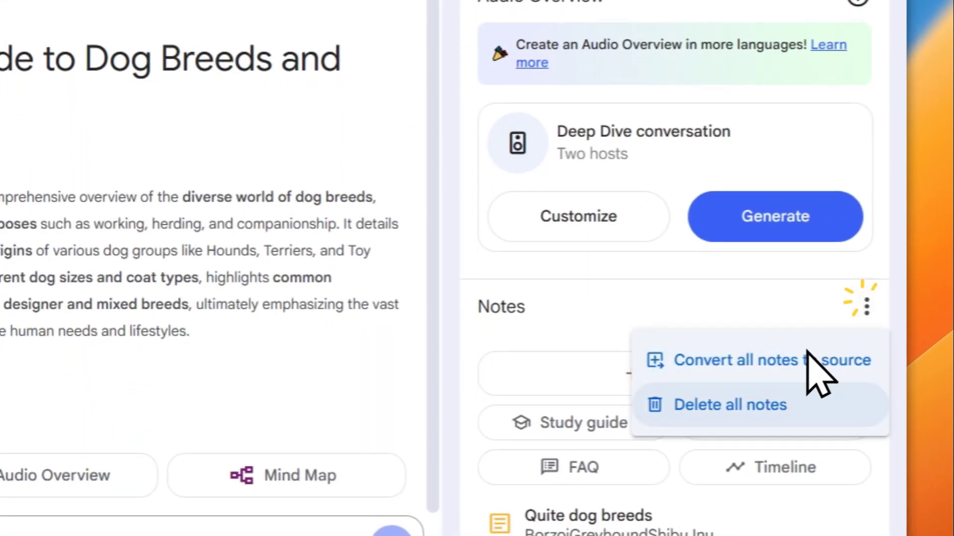
click(845, 373)
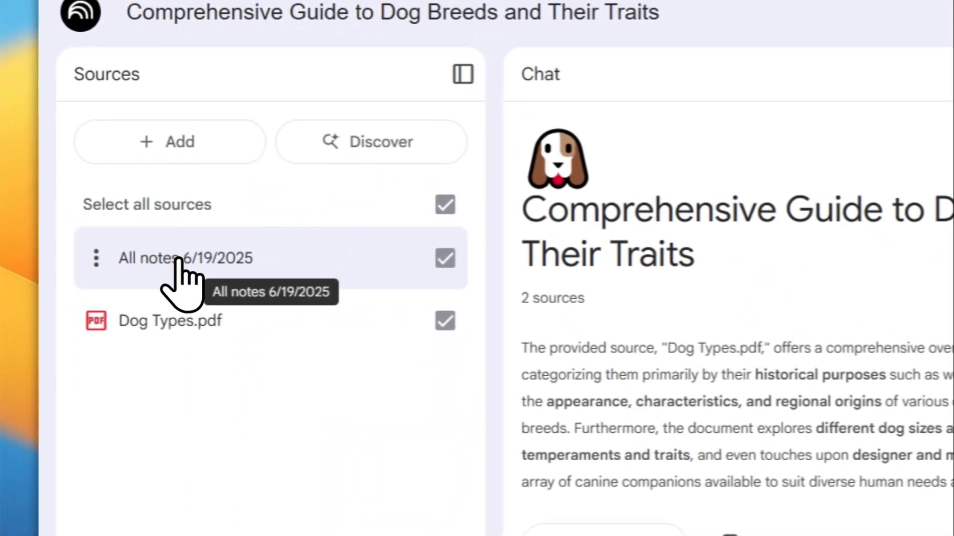
click(174, 266)
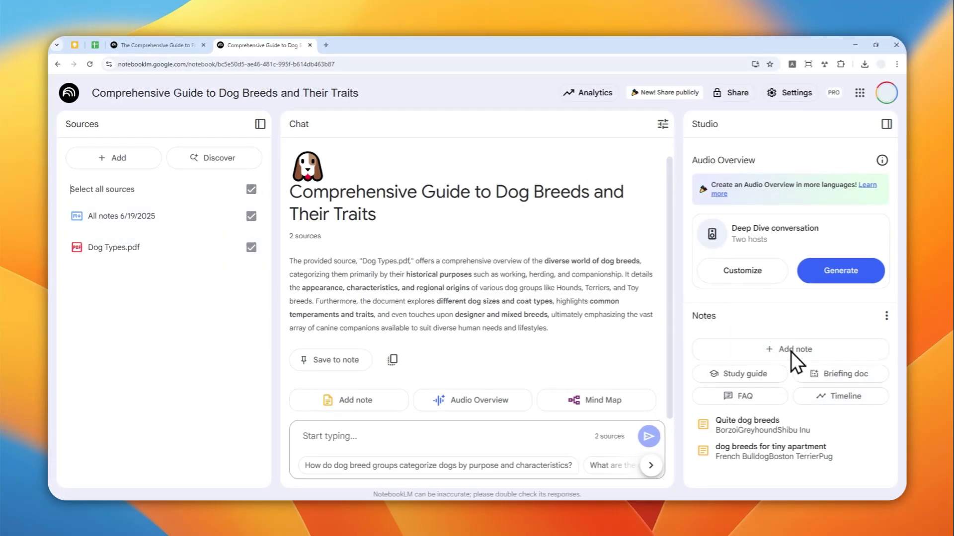
Step: Review the Quite dog breeds note, then return to the Feline Diversity notebook
click(747, 425)
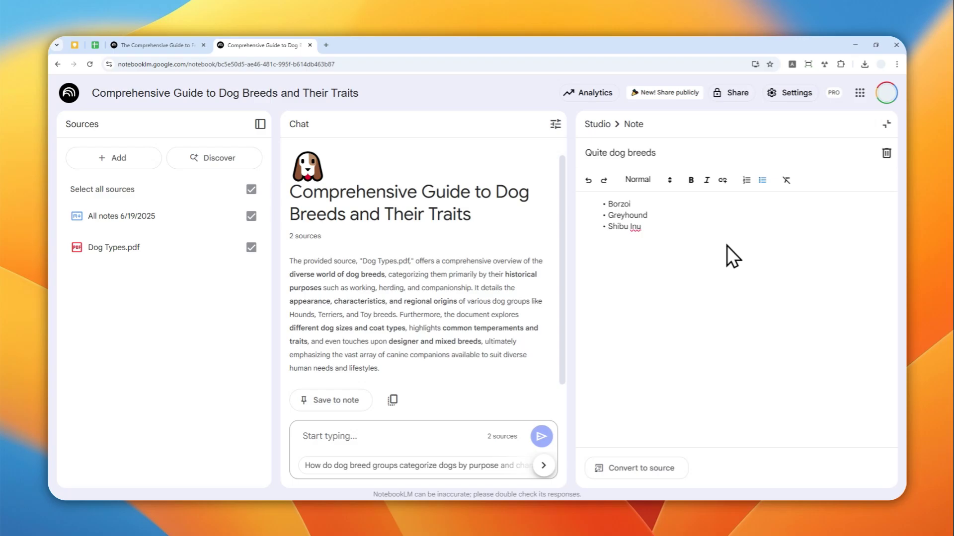
click(887, 124)
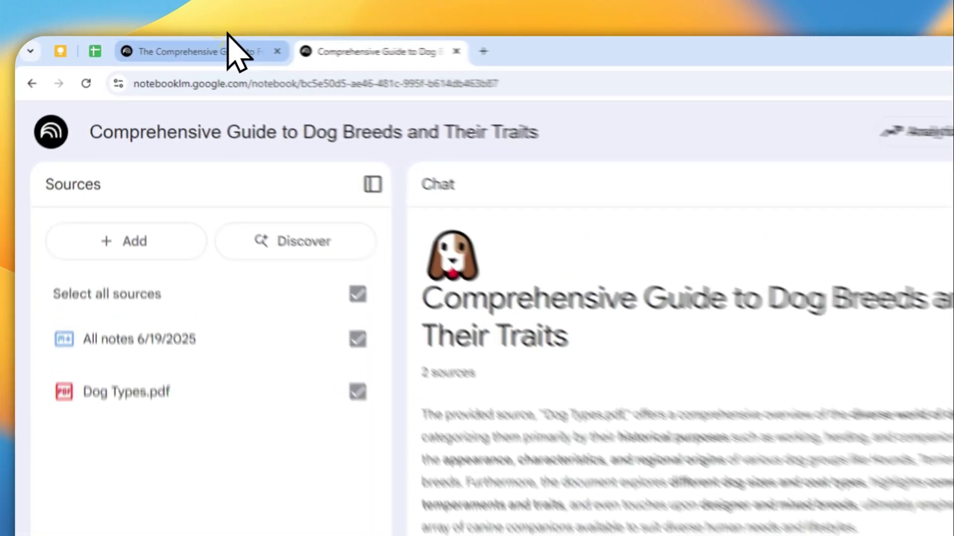
click(157, 45)
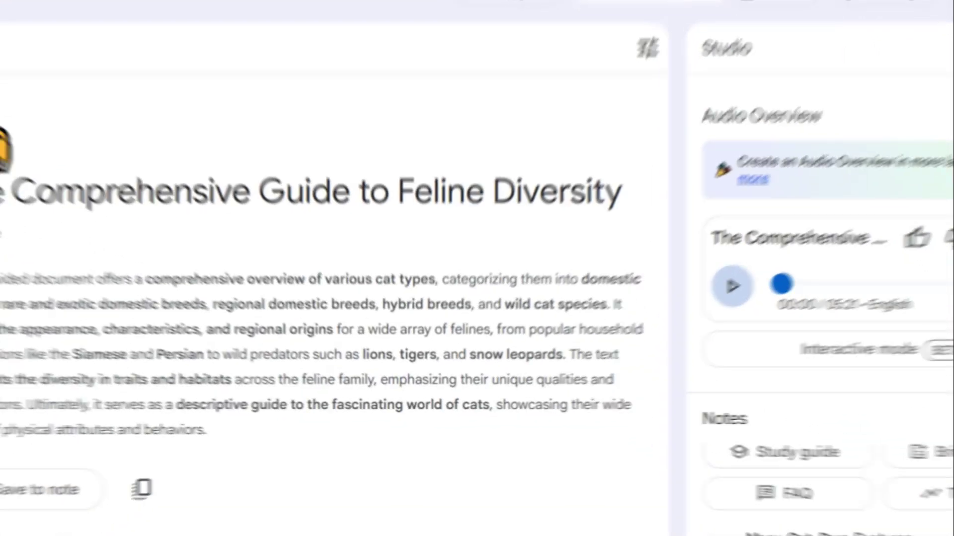